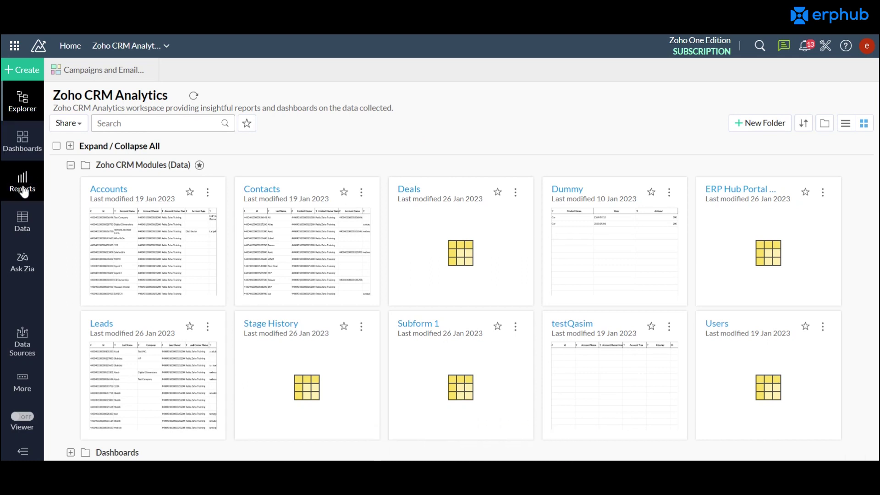
Step: Open and browse the list of saved reports
left_click(23, 190)
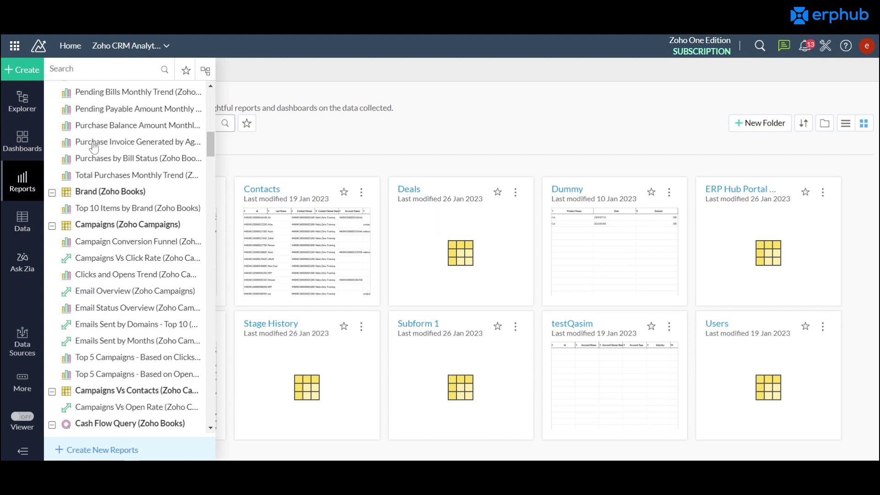
mouse_move(207, 147)
left_mouse_down()
mouse_move(207, 129)
mouse_move(207, 152)
left_mouse_up()
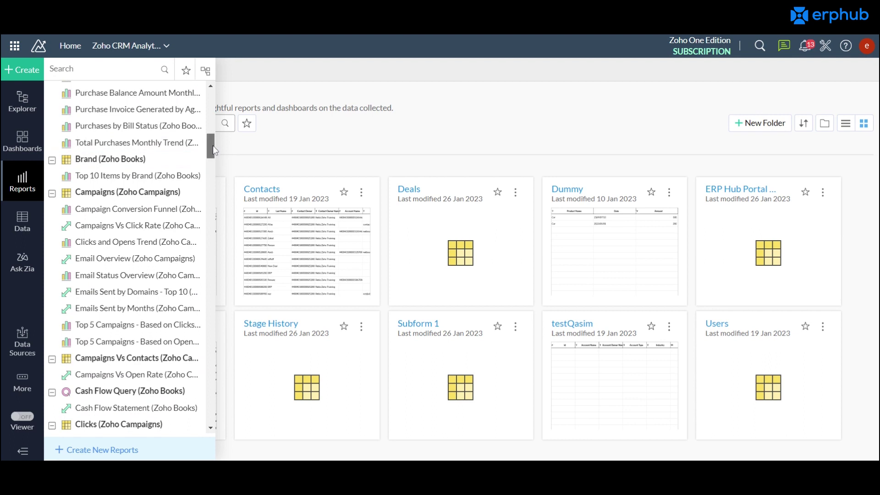
left_click_drag(212, 145, 212, 155)
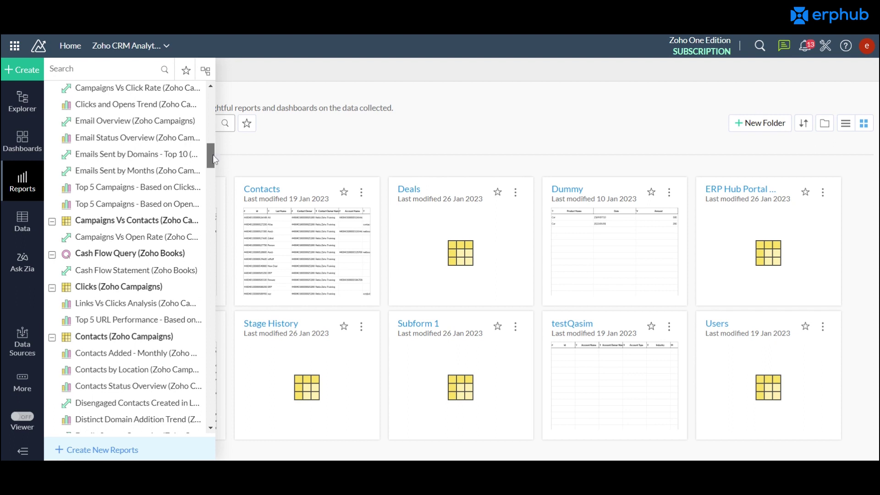
left_click_drag(212, 155, 212, 160)
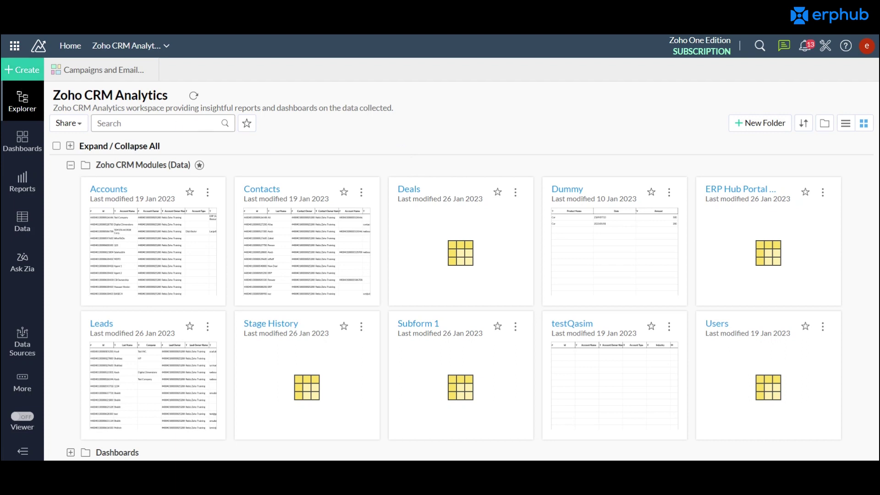
Step: Create a new pivot view on the Deals table and put Closing Date into Rows
left_click(27, 76)
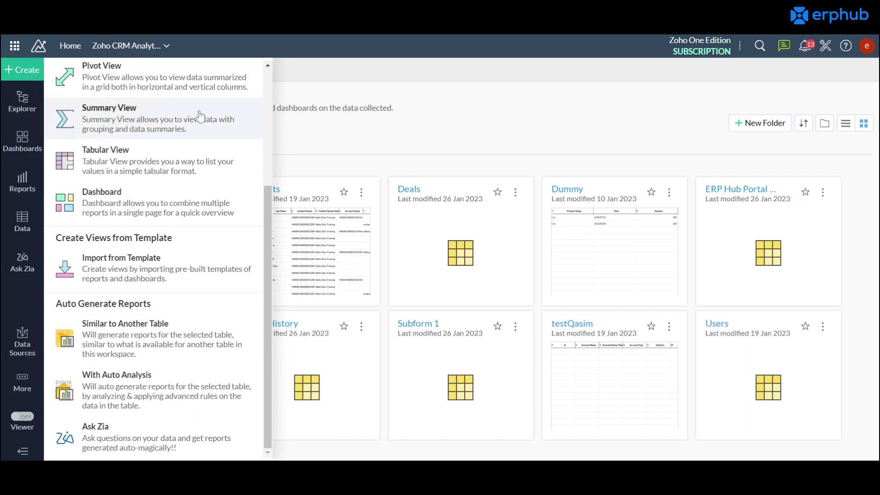
scroll(265, 197, "up", 3)
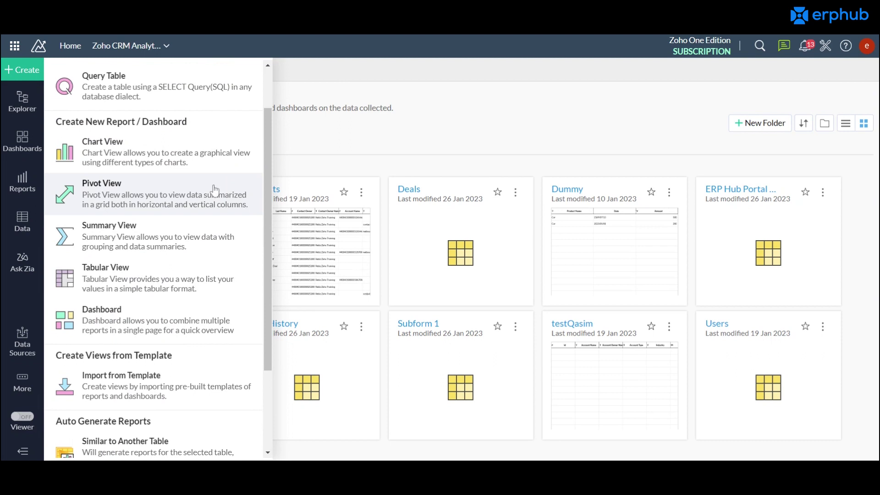
left_click(214, 190)
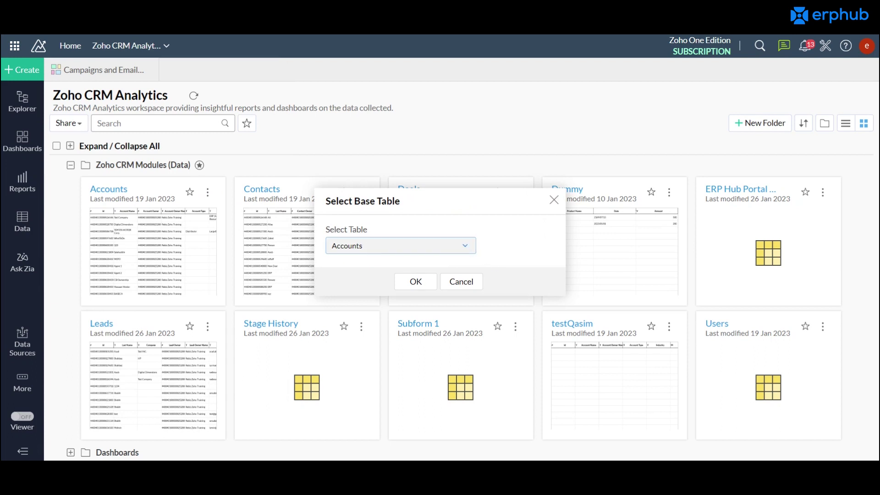
left_click(444, 249)
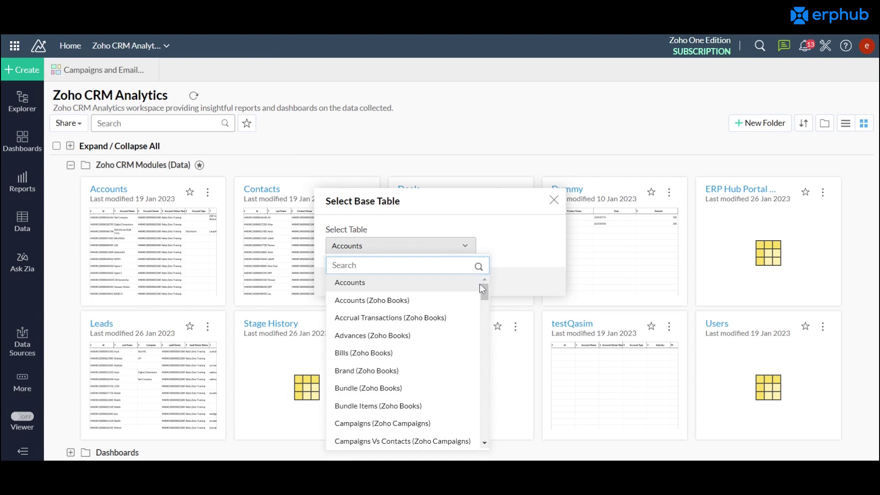
type("deal")
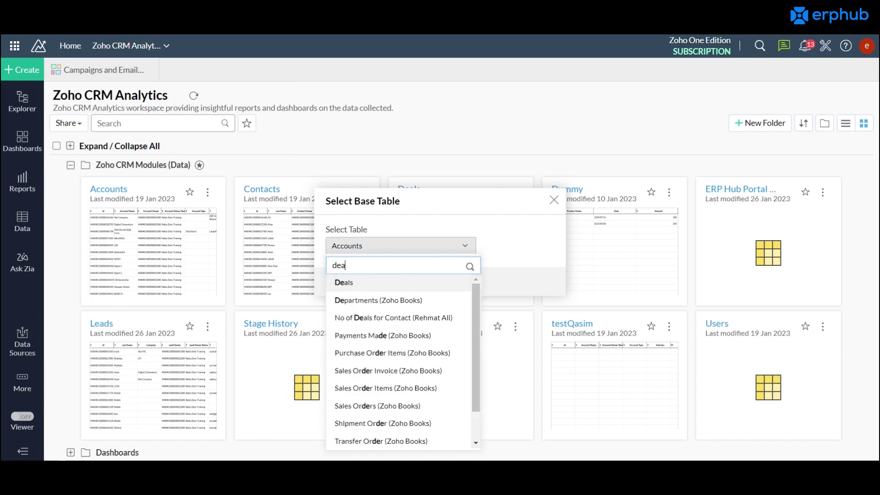
left_click(384, 282)
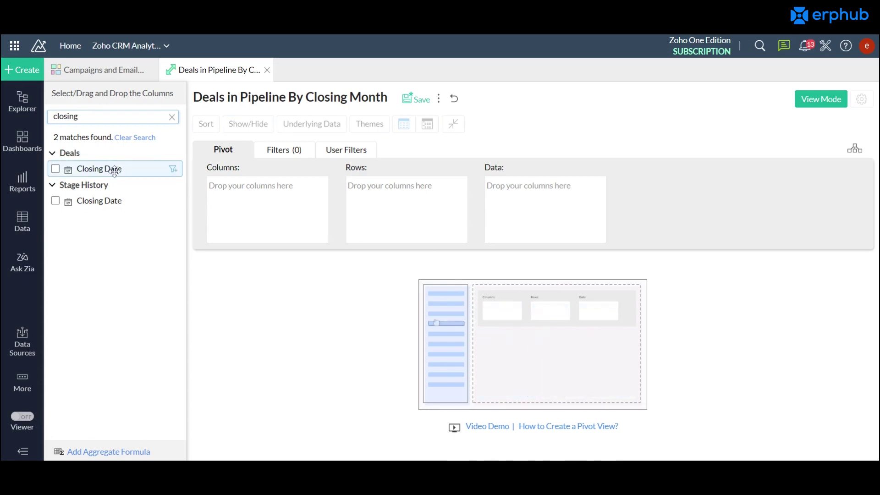
left_click_drag(115, 170, 417, 192)
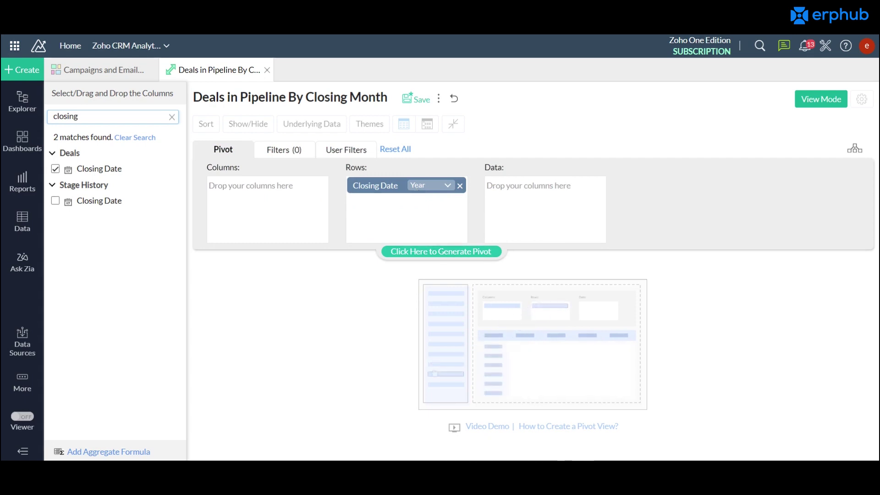
Step: Group Closing Date by Month & Year, add Amount to Data as a sum, and generate the pivot
left_click(442, 191)
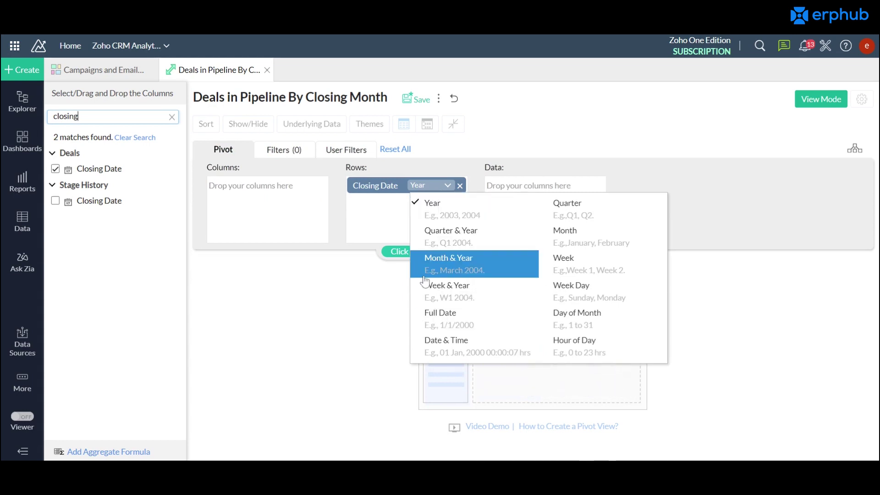
left_click(485, 270)
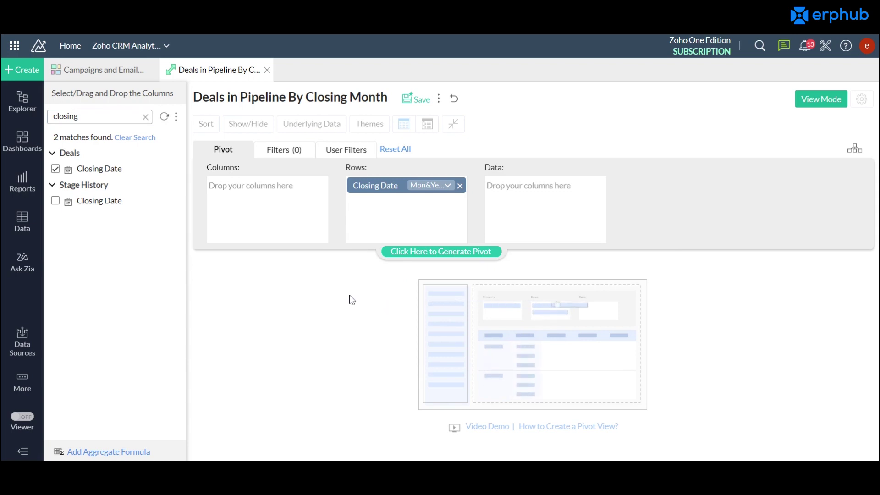
left_click(115, 116)
key("ctrl+a")
key("BackSpace")
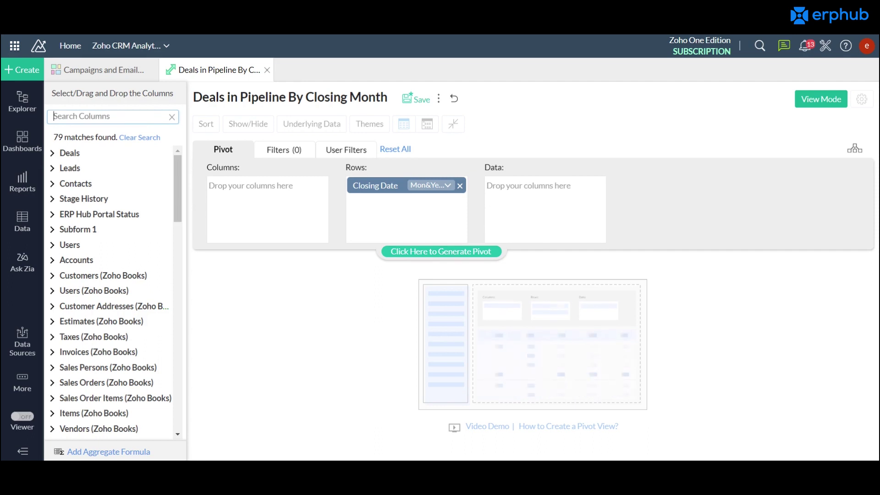
type("amoun")
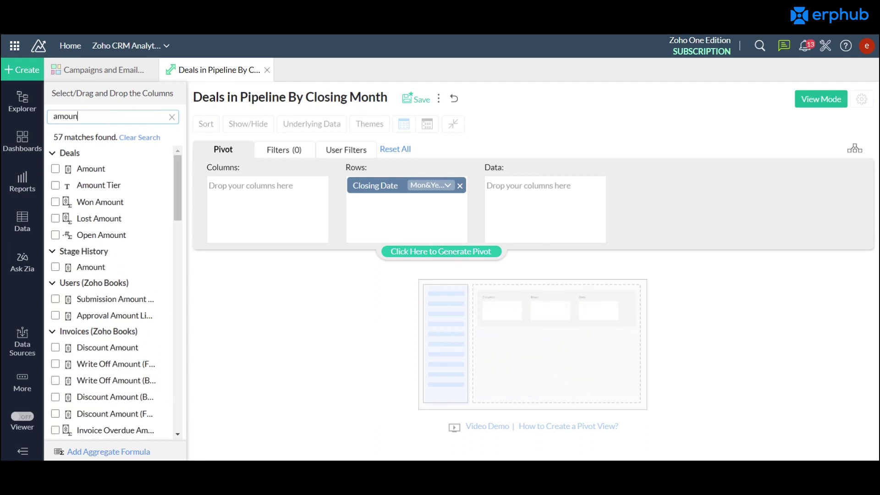
left_click_drag(87, 169, 556, 203)
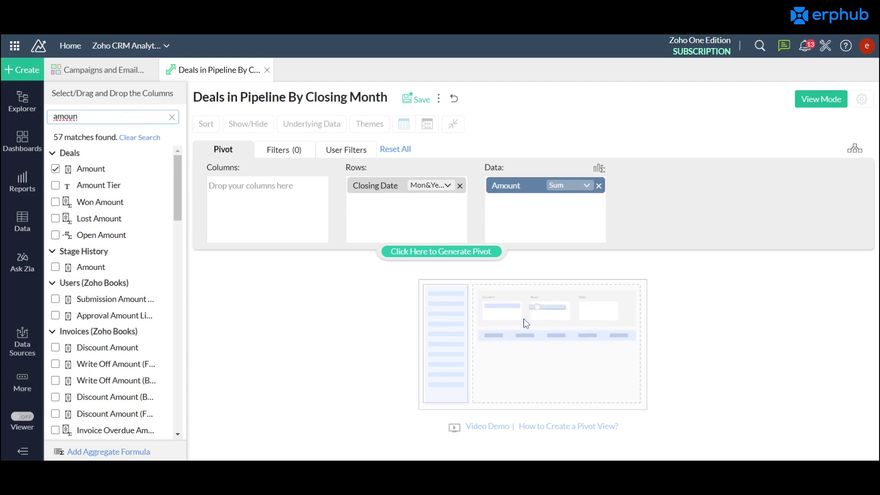
left_click(458, 253)
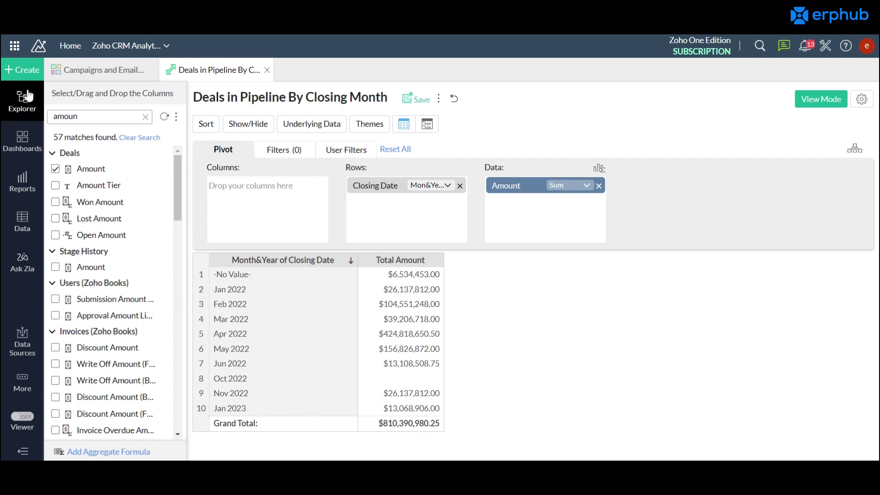
Step: Add Stage as a second Rows field under Closing Date and regenerate the pivot
left_click(69, 116)
type("st")
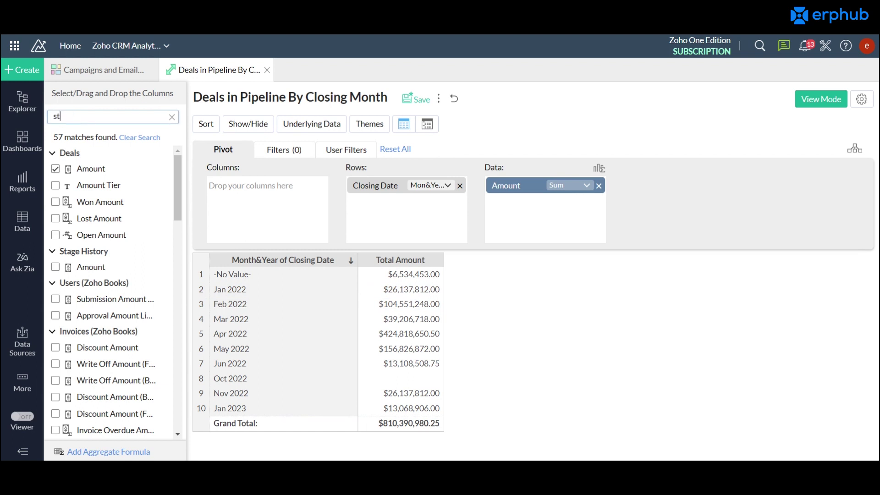
type("age")
left_click_drag(86, 169, 410, 209)
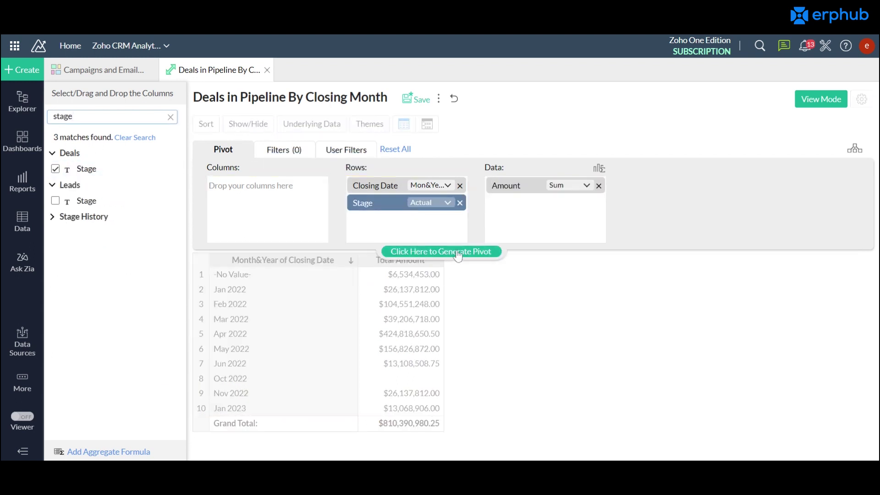
left_click(403, 251)
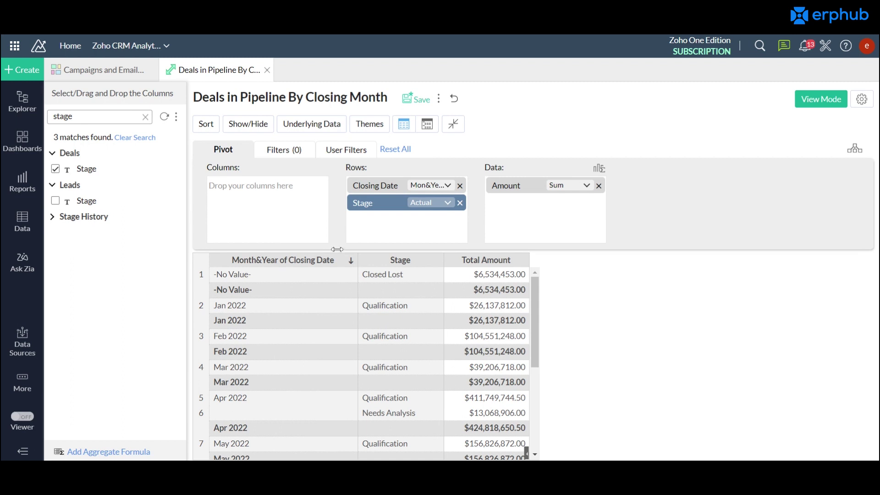
Step: Add deal Id to the pivot Data and bring up its aggregation choices
double_click(59, 117)
type("id")
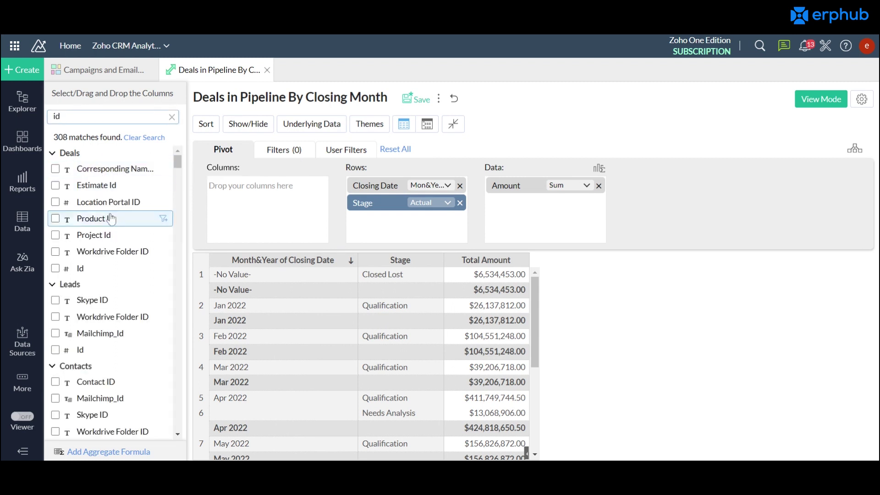
left_click_drag(217, 258, 425, 224)
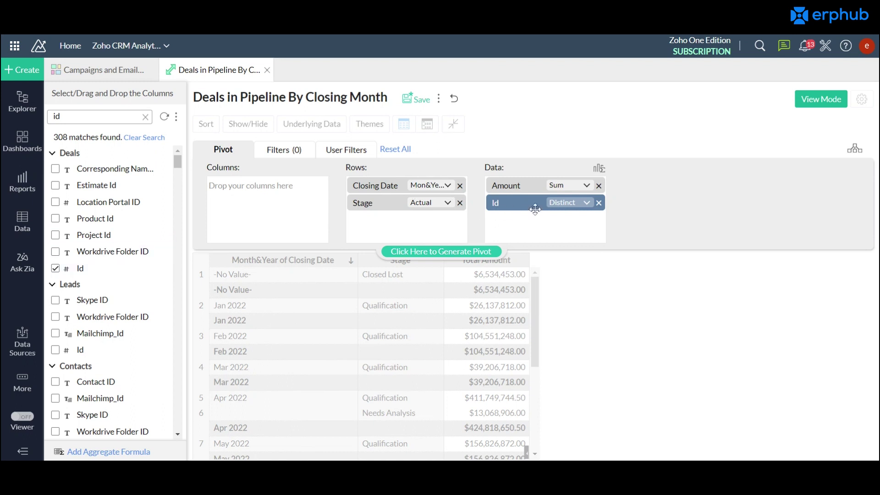
left_click(586, 205)
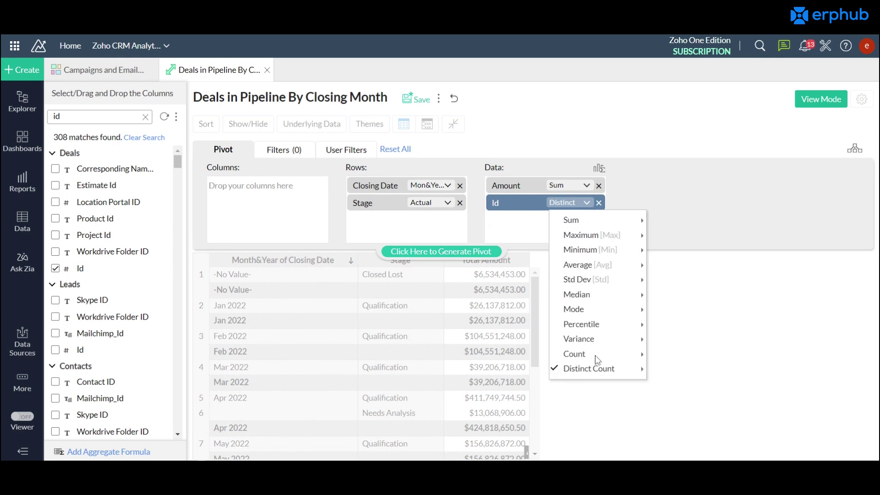
Step: Dismiss the Add Formula panel without adding a formula column
mouse_move(612, 370)
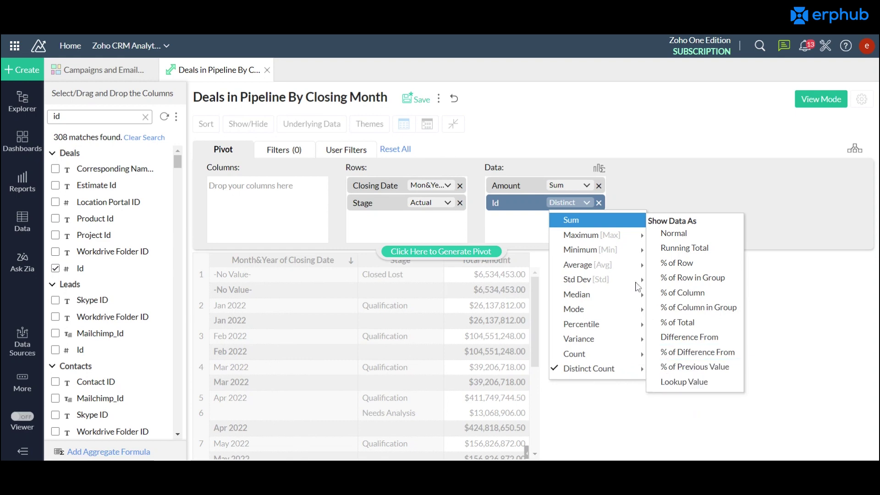
left_click(598, 169)
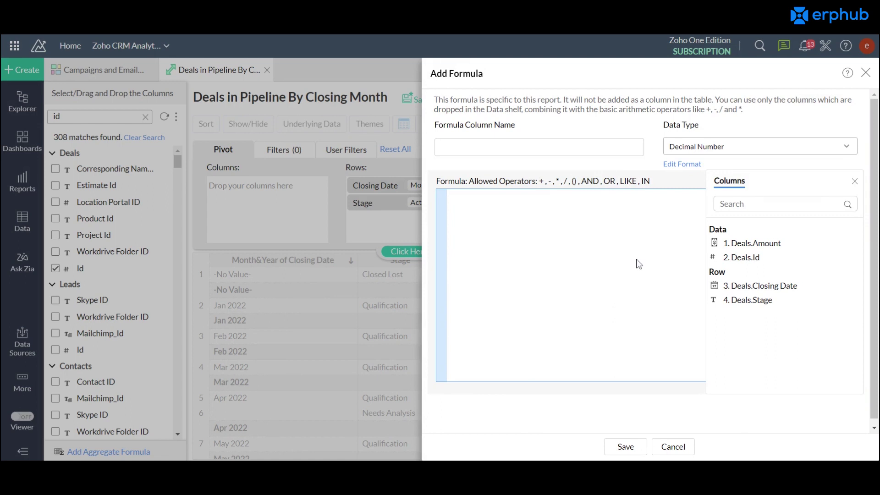
left_click(678, 446)
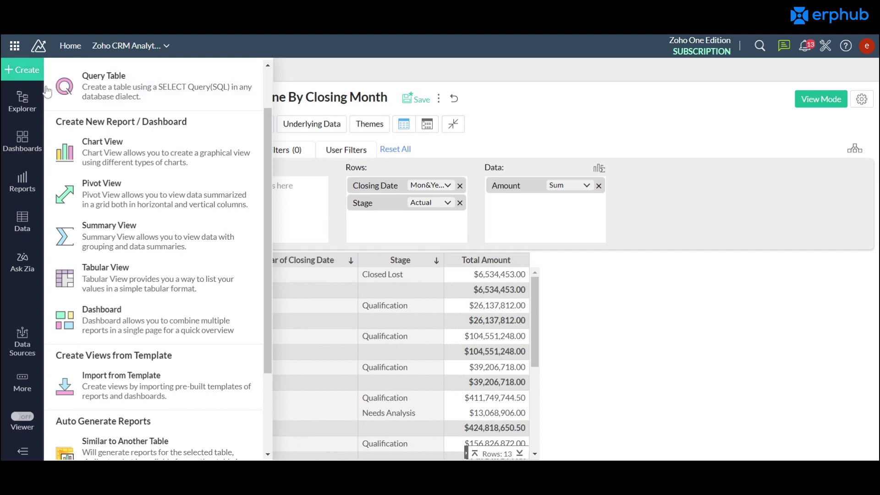
Step: Create a new chart view with Deals as the base table
left_click(106, 151)
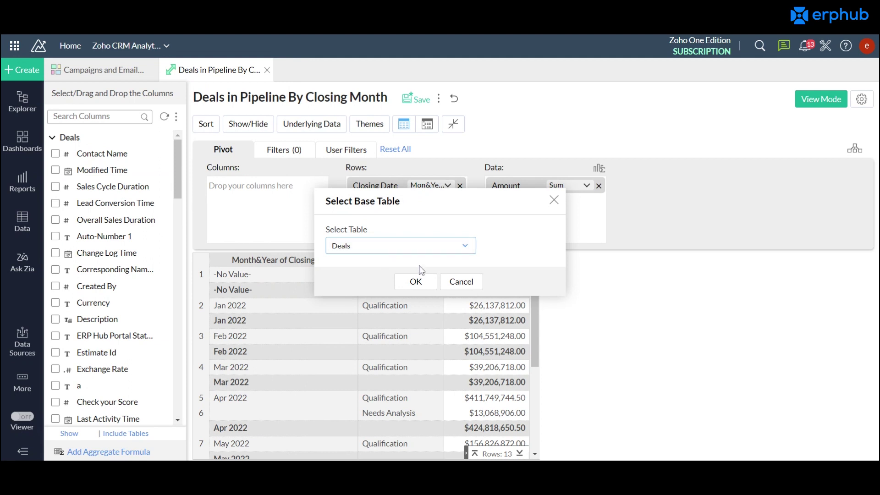
left_click(420, 281)
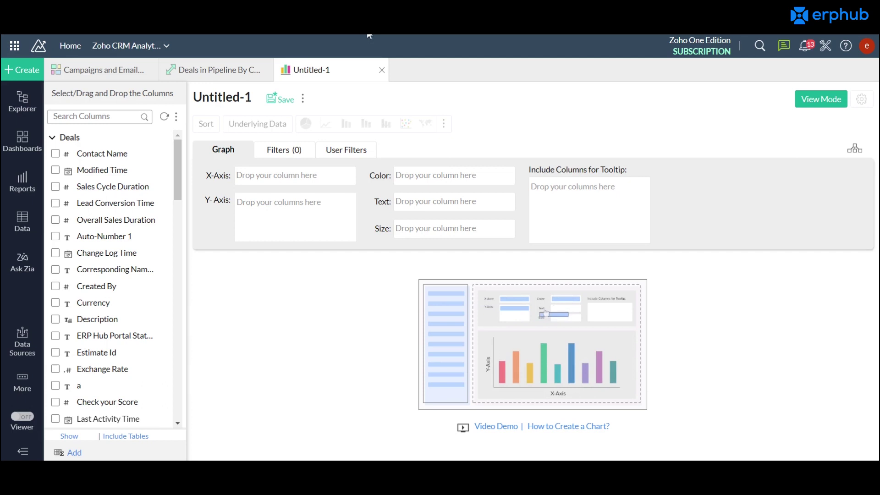
Step: Rename the Untitled-1 chart to 'Active Pipeline'
left_click(236, 102)
type("Act")
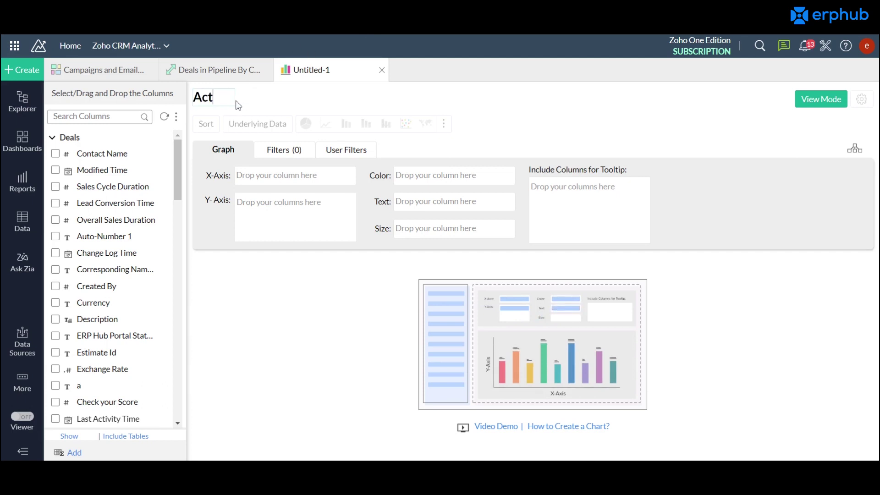
type("ive Pipeline")
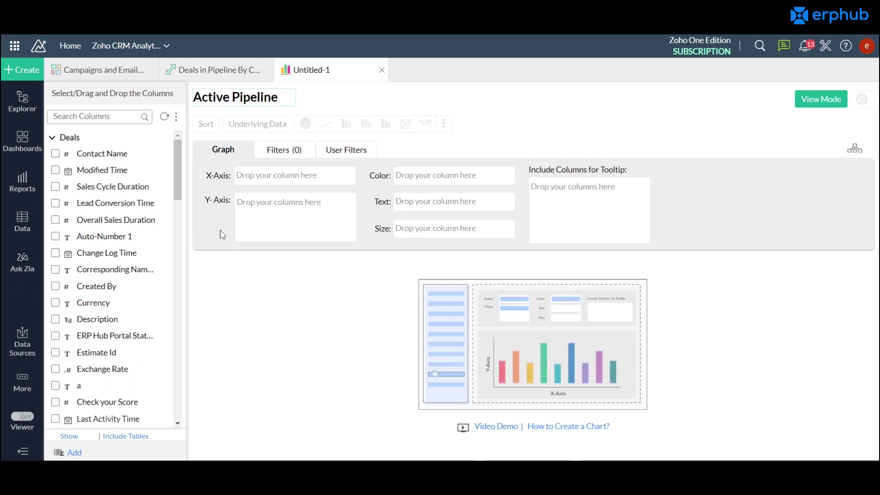
left_click(54, 116)
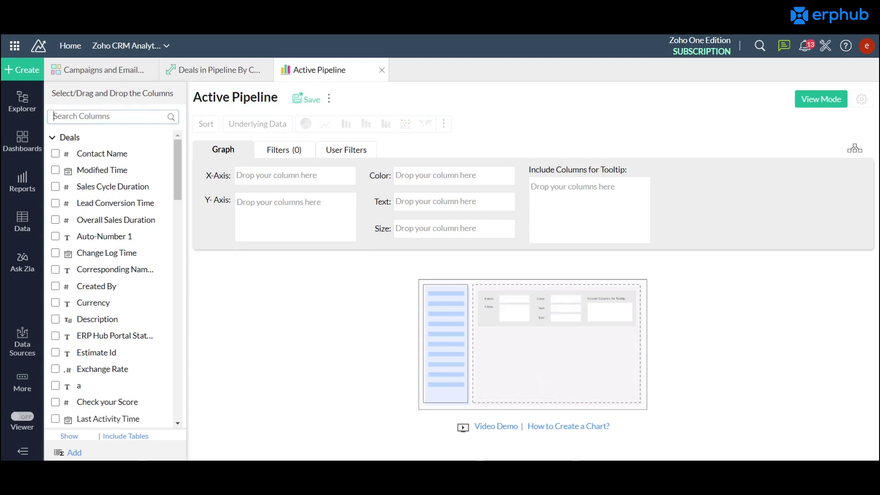
Step: Put Deals Stage on the X-axis and generate a pie of deal counts per stage
type("stage")
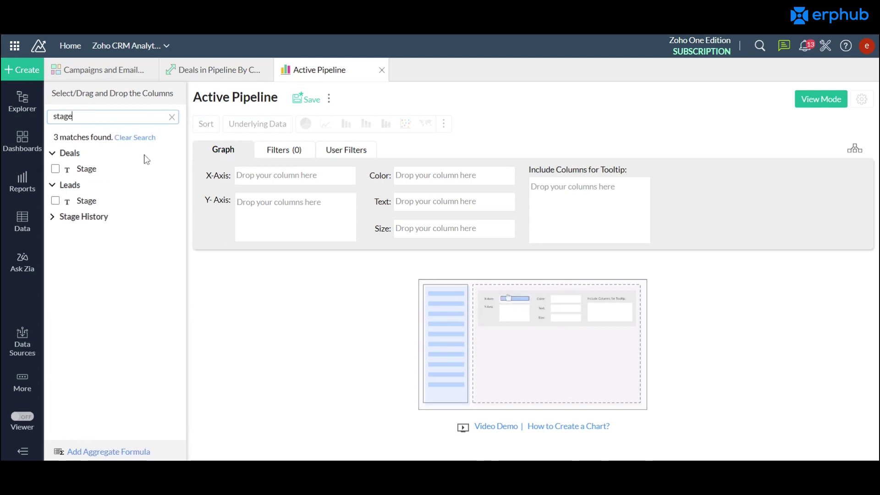
left_click_drag(88, 167, 305, 180)
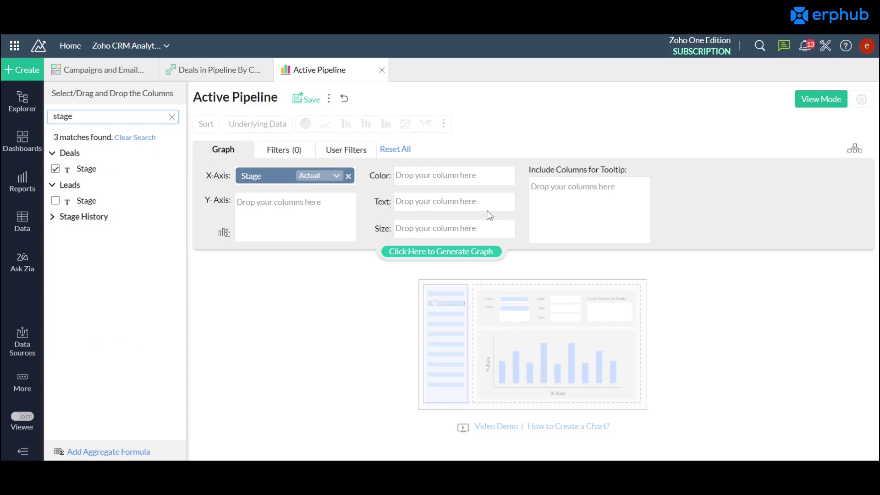
left_click(470, 253)
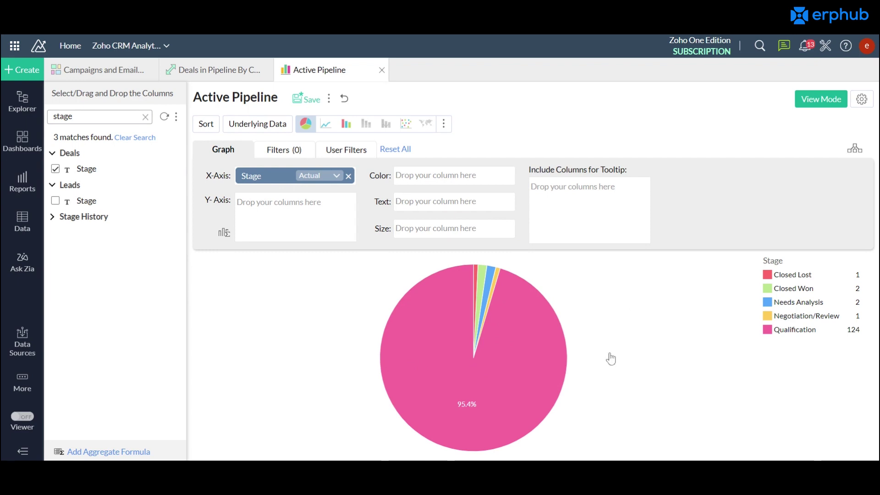
mouse_move(472, 348)
Step: Change the chart type from pie to Funnel
left_click(451, 129)
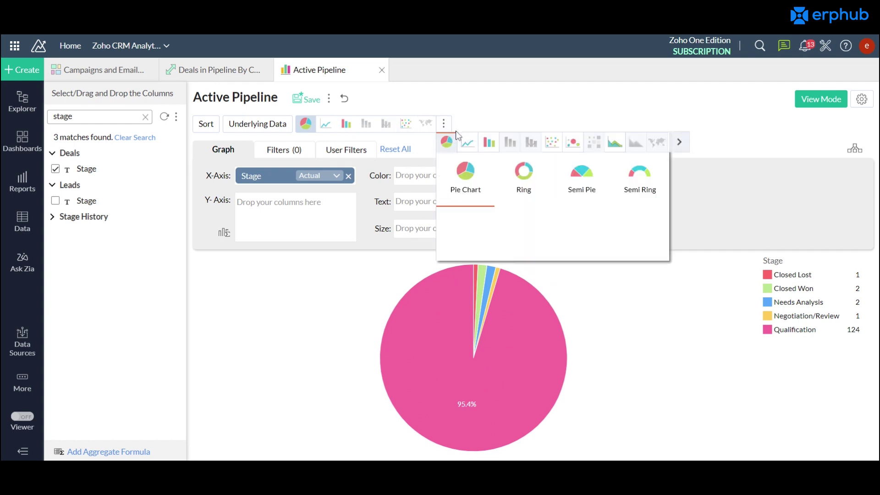
left_click(683, 146)
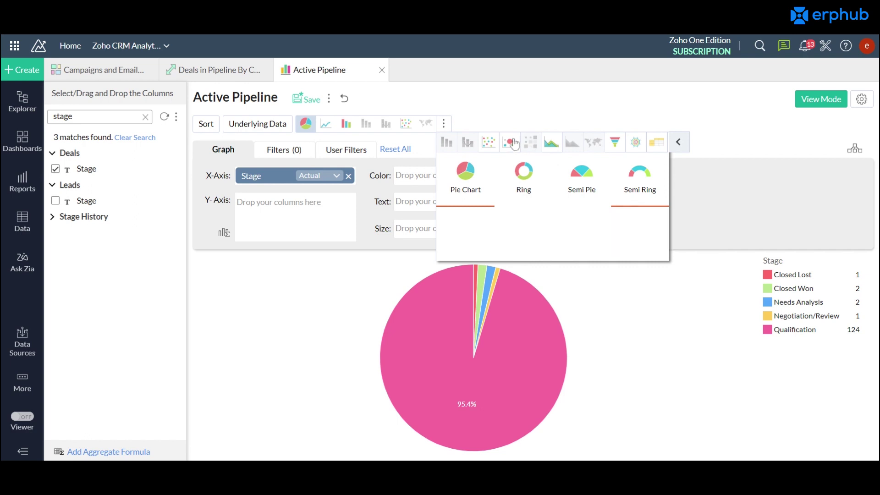
left_click(614, 143)
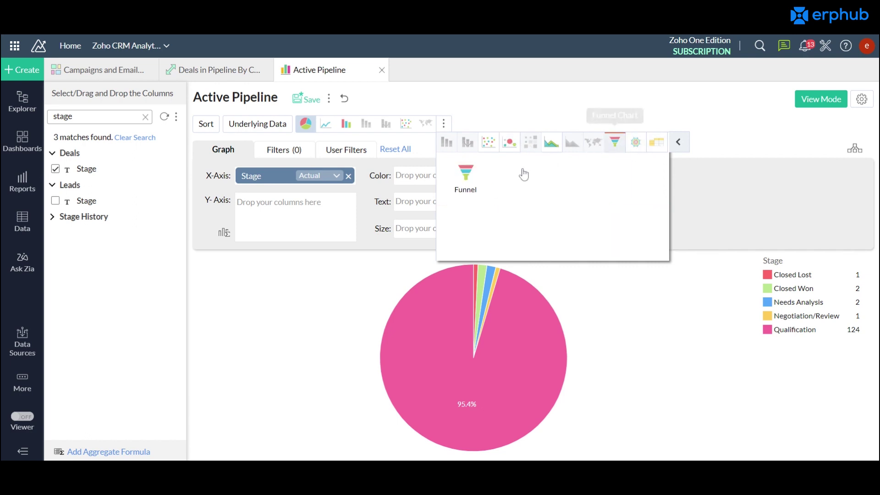
left_click(464, 190)
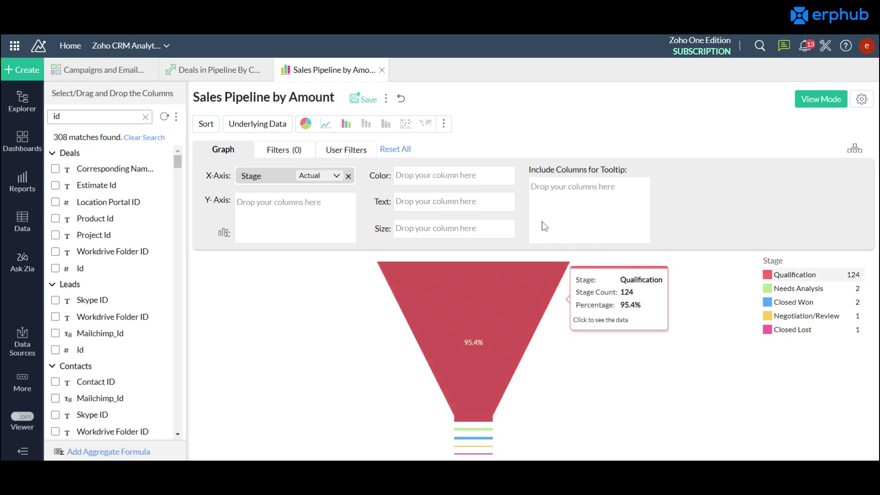
Step: Filter the column list by 'amount'
left_click(102, 116)
type("amoun")
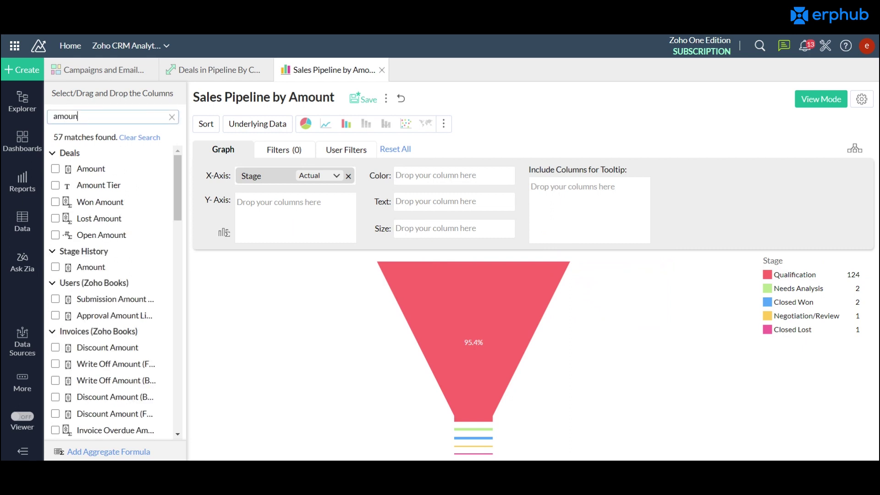
type("t")
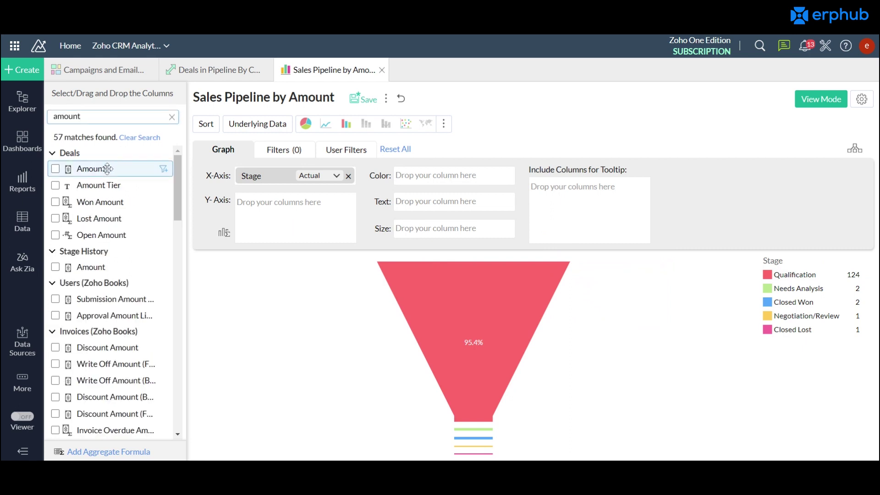
Step: Put summed Deals Amount on the Y-axis and regenerate the funnel
left_click_drag(105, 167, 374, 240)
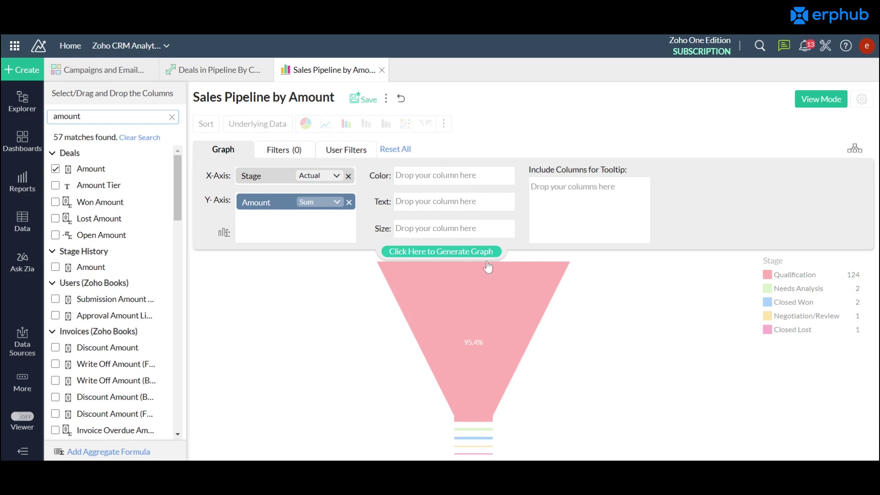
left_click(487, 255)
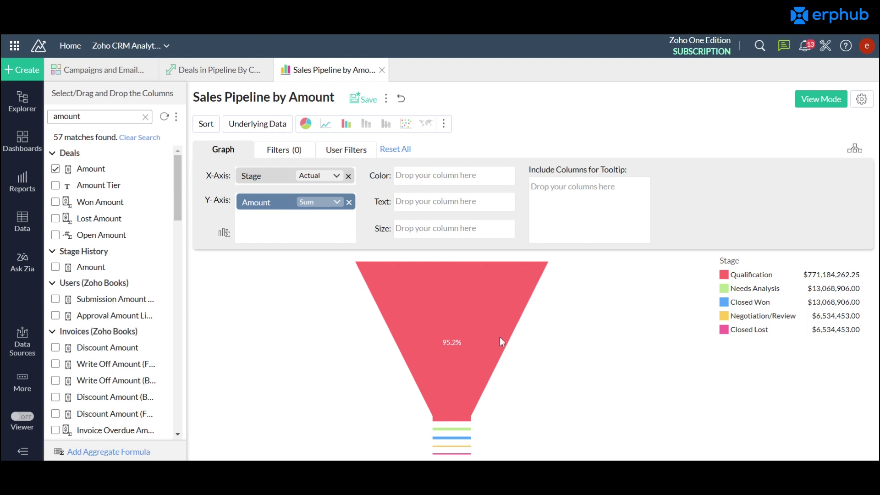
Step: Search for 'id' and add the Deals Id column as the funnel's text labels
double_click(67, 116)
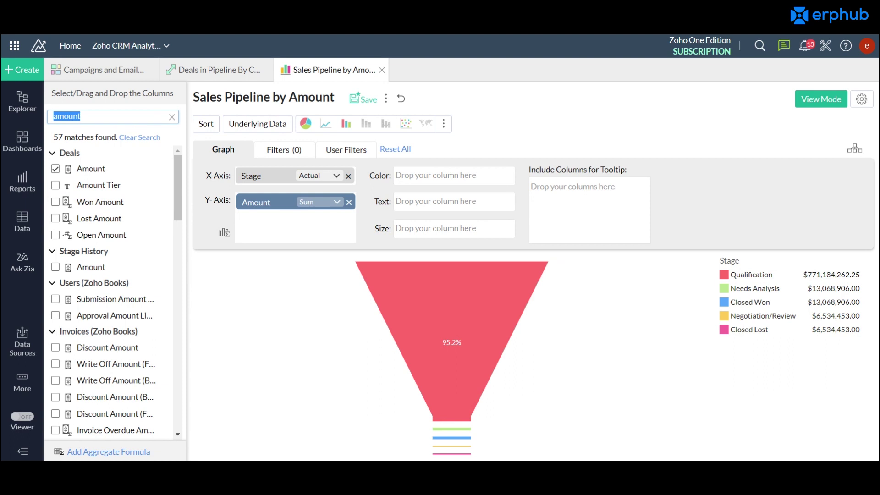
type("d")
key("BackSpace")
type("i")
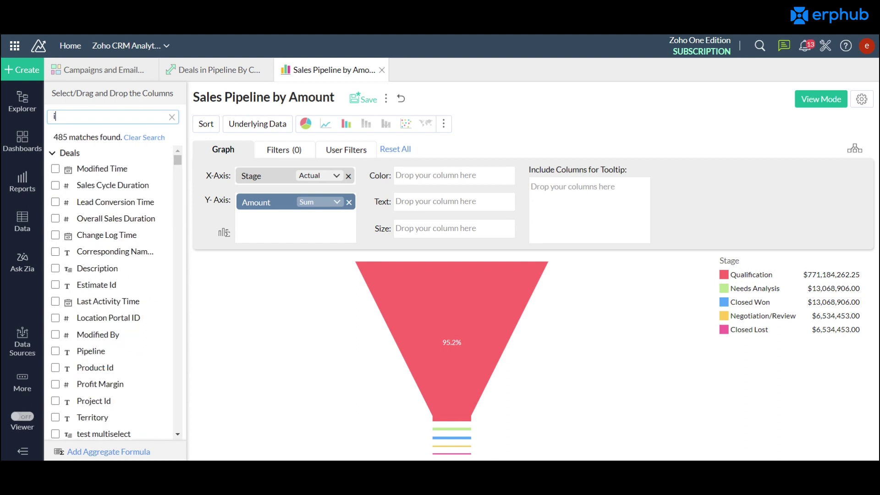
type("d")
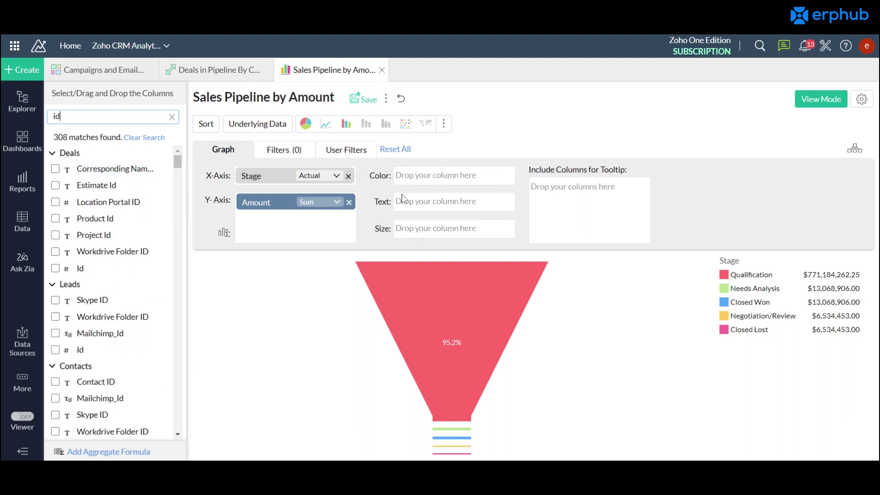
left_click_drag(125, 265, 436, 202)
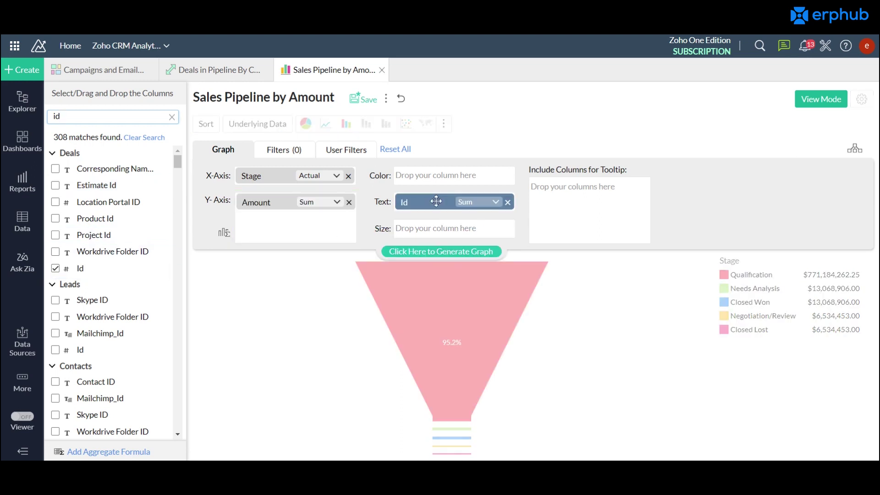
Step: Change the Id label aggregation from Sum to Distinct Count and regenerate the funnel
left_click(499, 206)
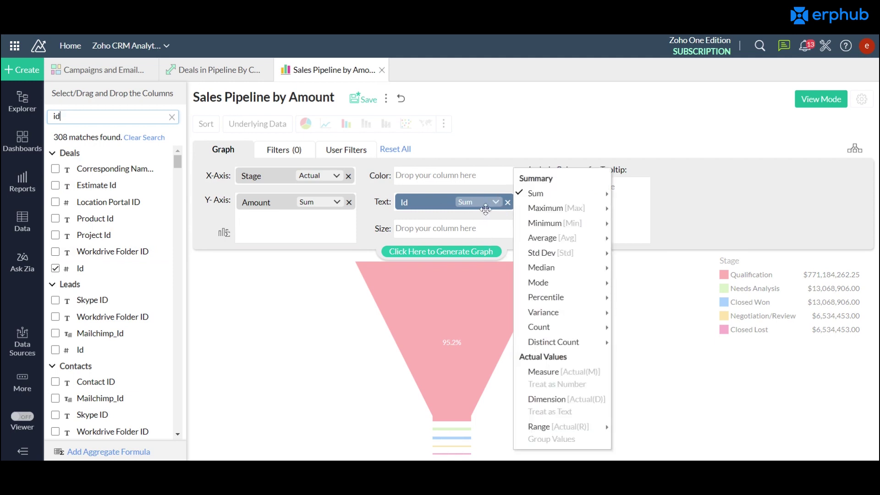
left_click(586, 347)
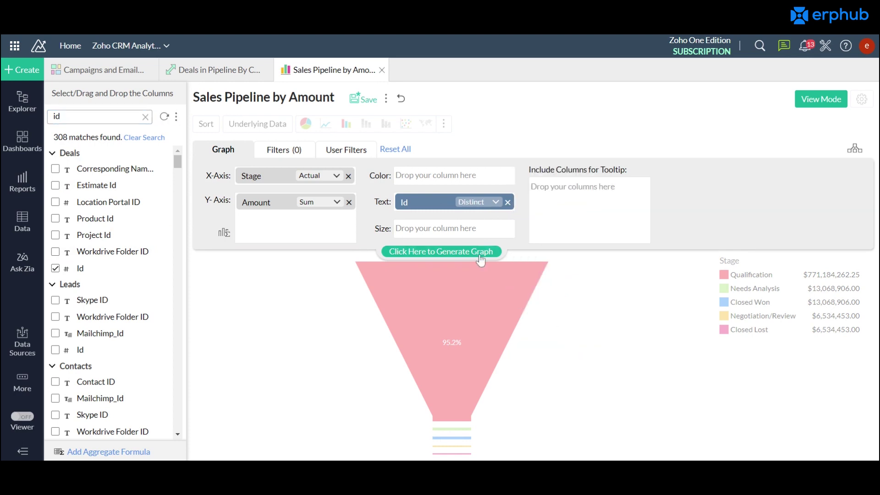
left_click(472, 252)
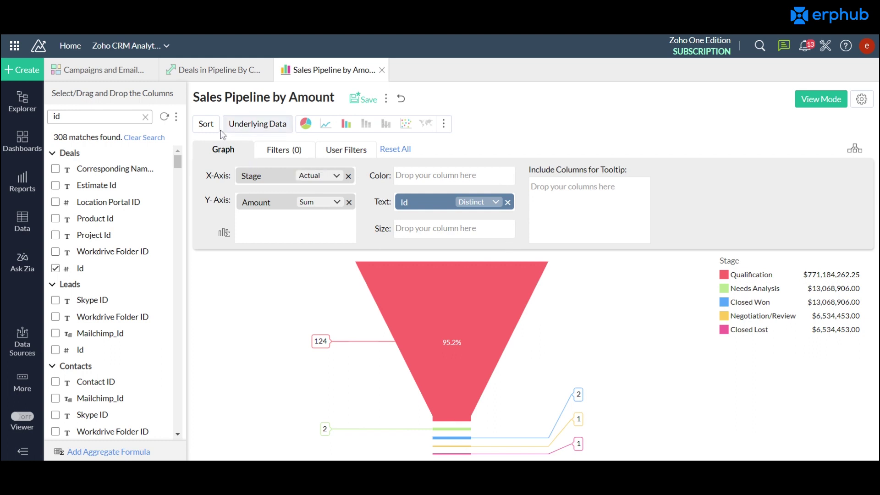
left_click(207, 124)
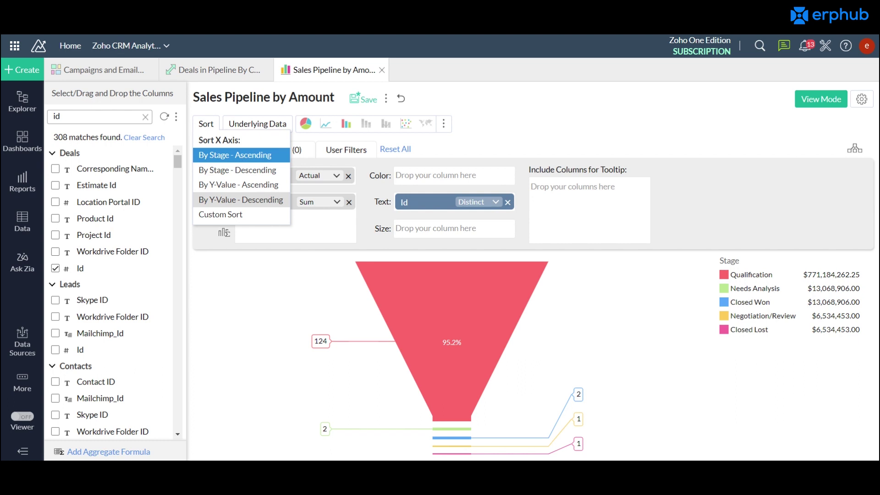
Step: Apply a Custom Sort to the Stage axis, keeping Qualification through Closed Lost order
left_click(247, 216)
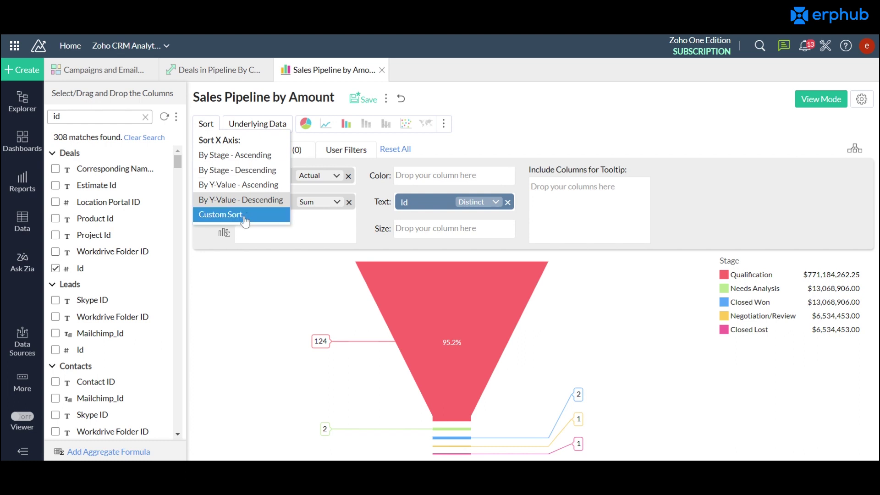
left_click(244, 215)
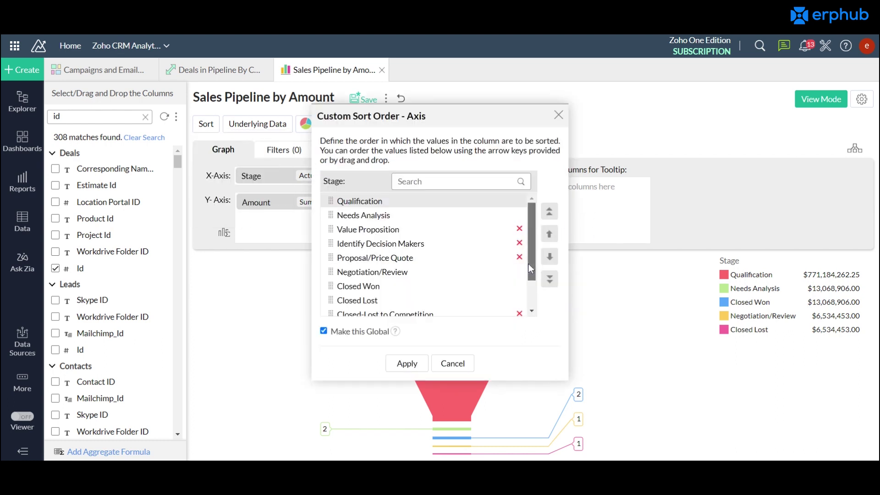
scroll(528, 263, "down", 2)
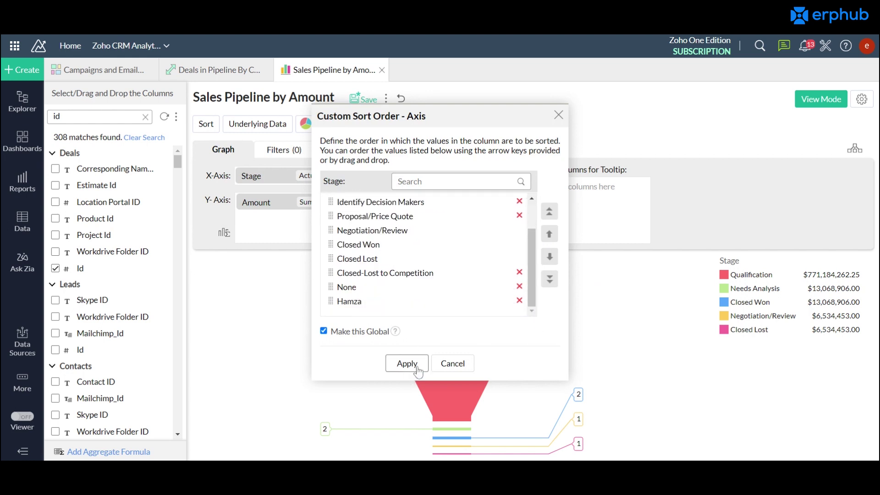
left_click(471, 369)
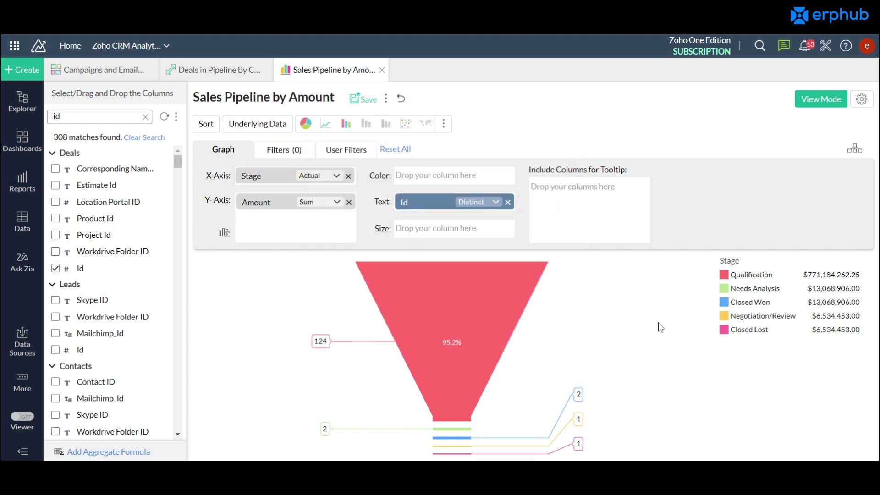